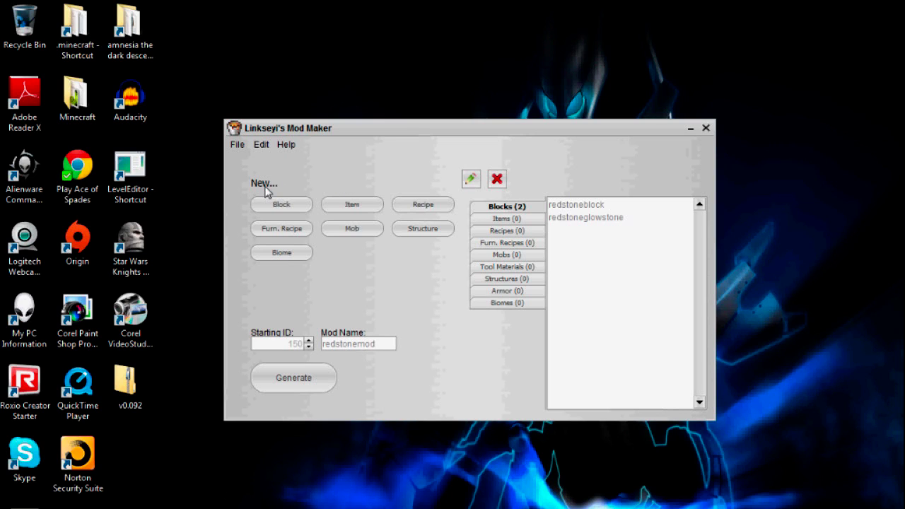
# Open the New Item dialog for a plain item (ID 152) in the redstonemod mod.
pyautogui.click(366, 204)
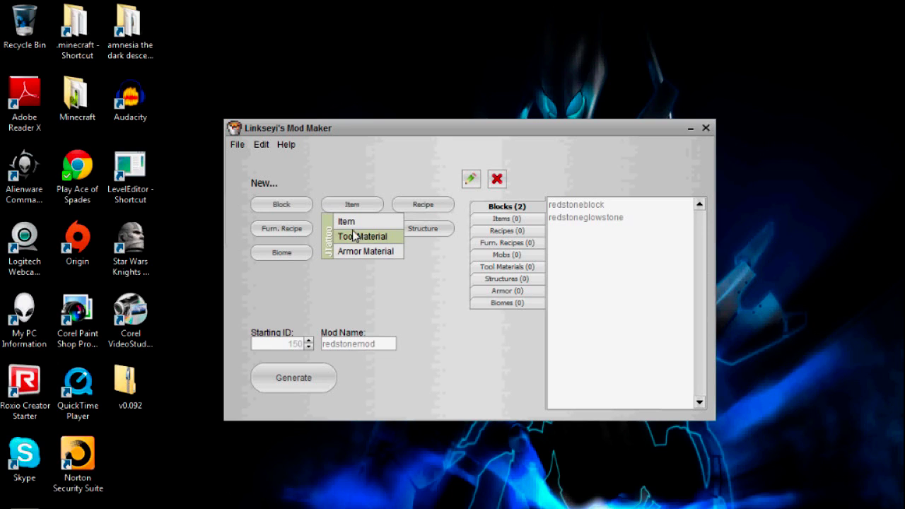
pyautogui.click(349, 223)
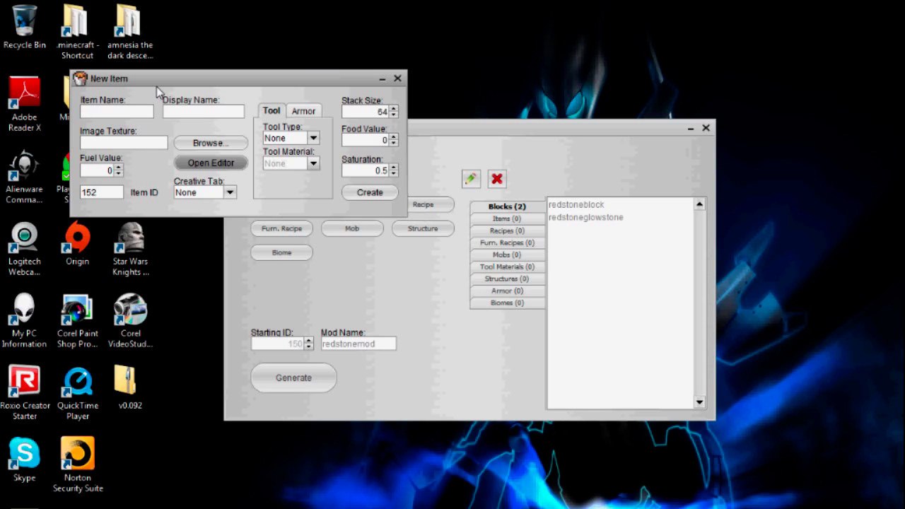
# Enter item name 'redstoneingot' and display name 'Redstone Ingot'.
pyautogui.write('redstoneingot')
pyautogui.click(177, 110)
pyautogui.write('Red')
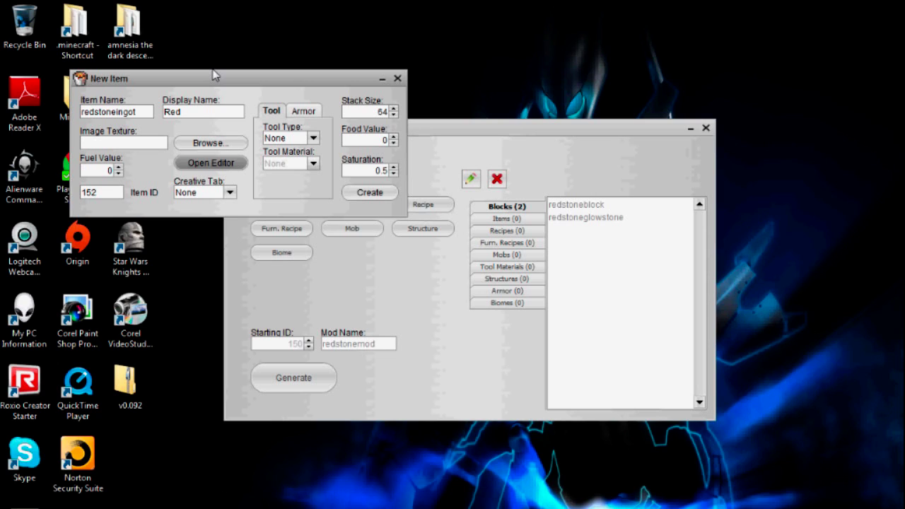
pyautogui.write('stone Ingot')
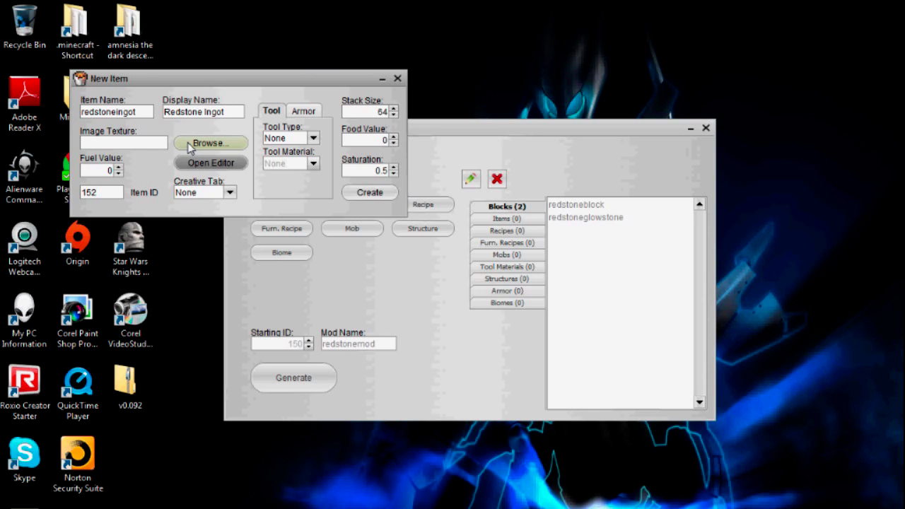
# Attach redstoneingot.png from Desktop\Textures as the Redstone Ingot's texture.
pyautogui.click(181, 143)
pyautogui.moveTo(196, 30); pyautogui.dragTo(208, 32)
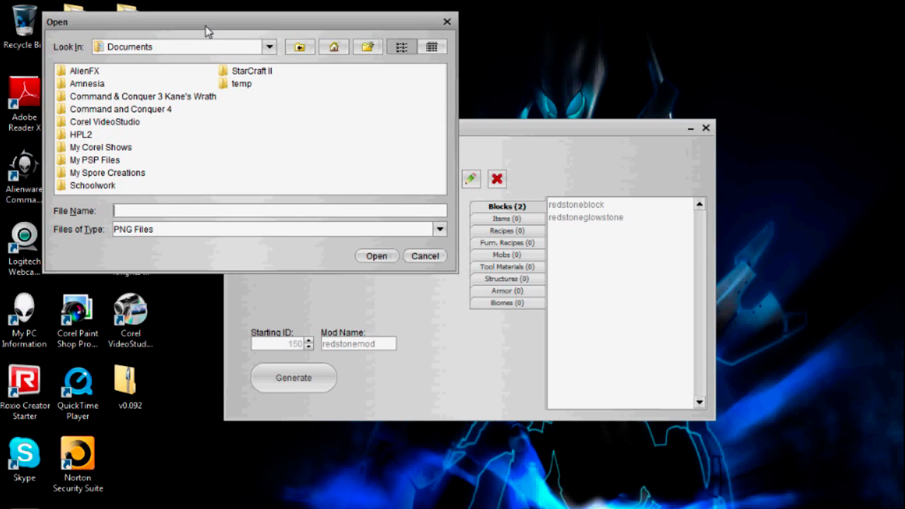
pyautogui.click(334, 47)
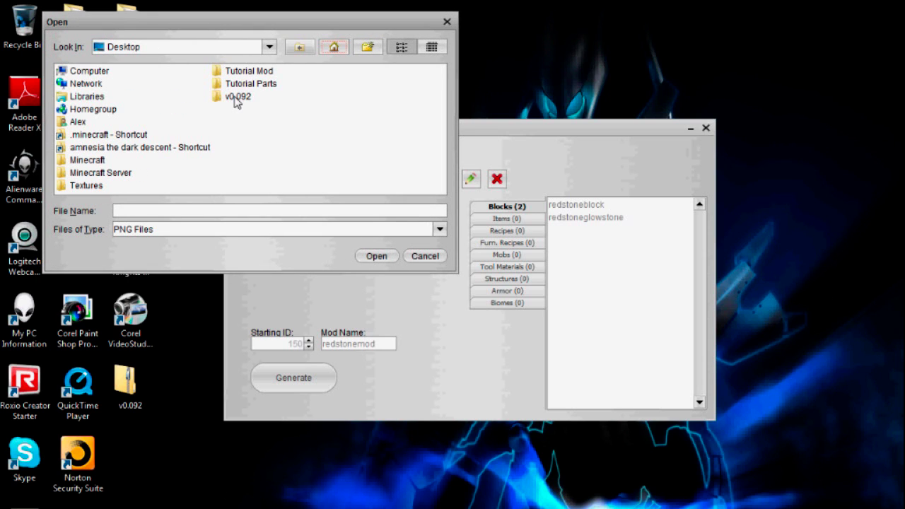
pyautogui.doubleClick(78, 186)
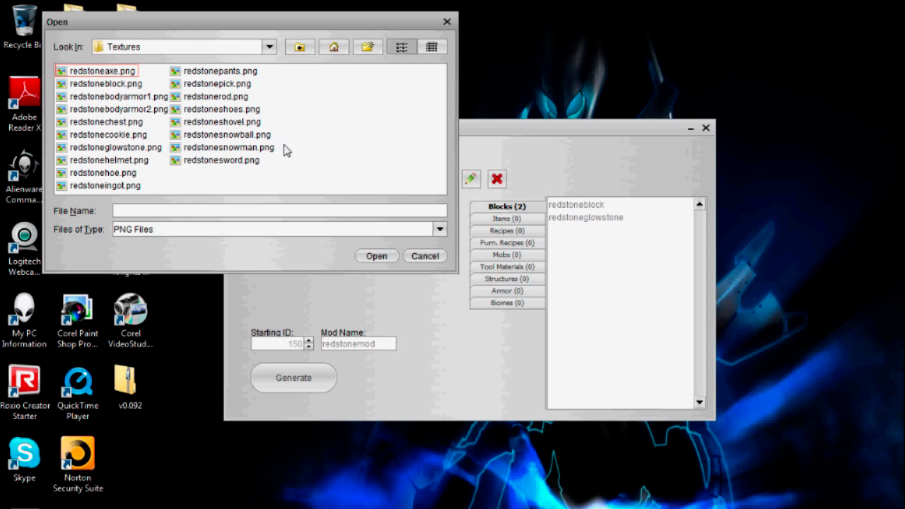
pyautogui.click(110, 186)
pyautogui.click(376, 256)
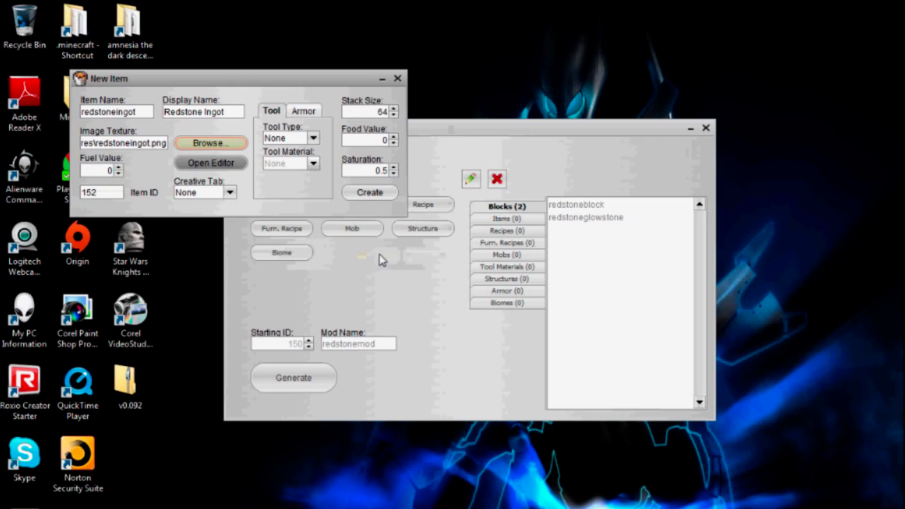
# Keep tool type None and set the creative tab to Redstone.
pyautogui.click(312, 138)
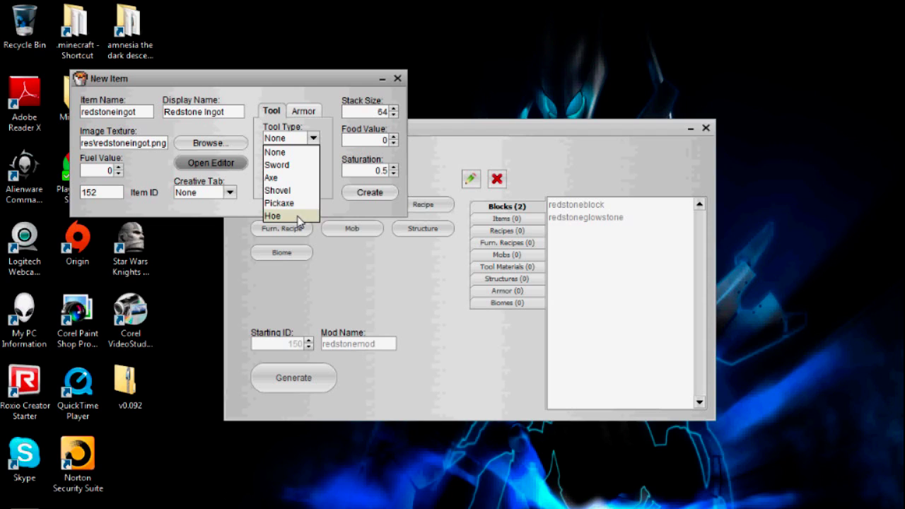
pyautogui.click(328, 137)
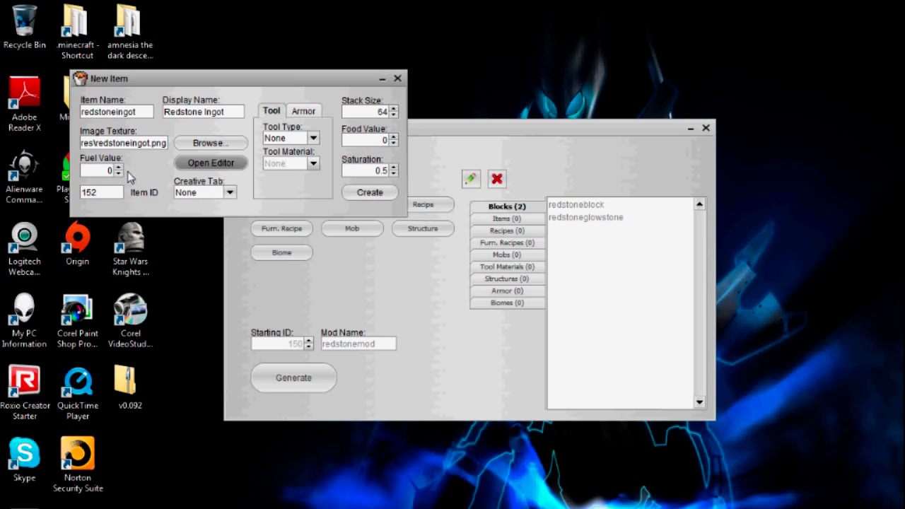
pyautogui.click(230, 195)
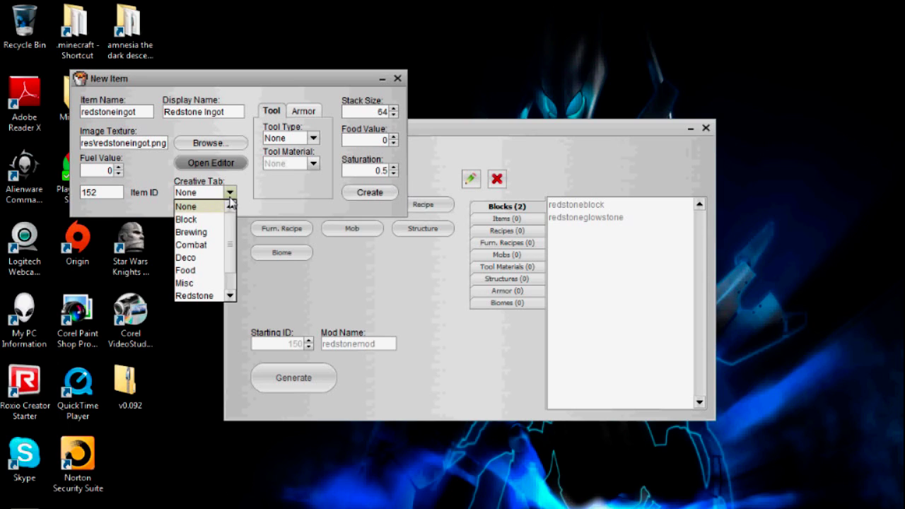
pyautogui.click(204, 297)
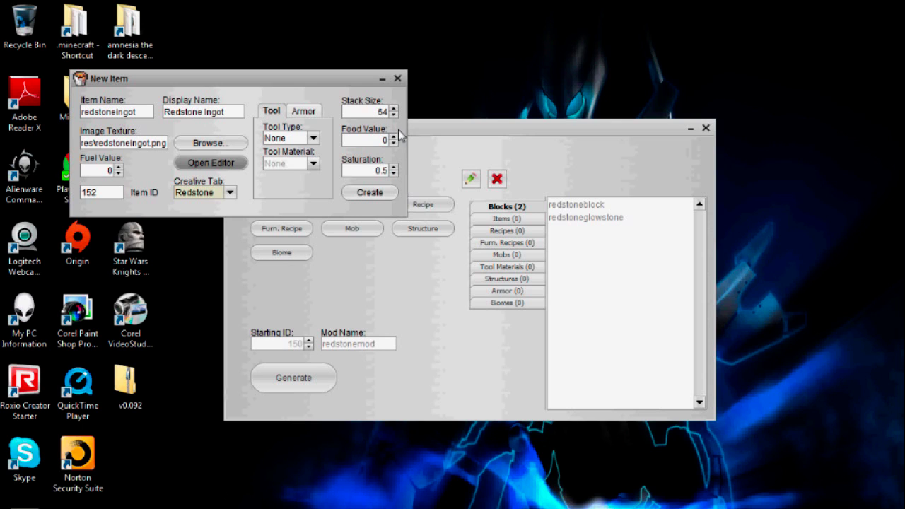
# Create redstoneingot, then review it in Edit Item and close without changes.
pyautogui.click(374, 195)
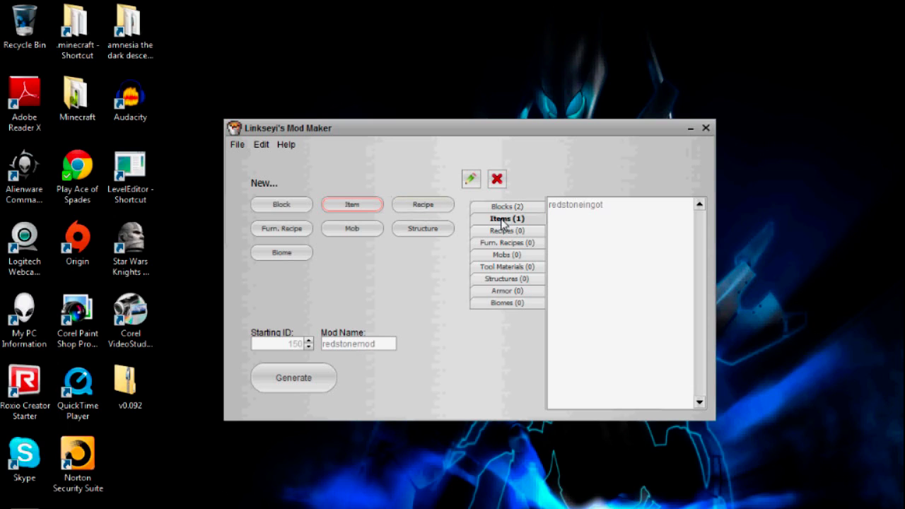
pyautogui.click(575, 207)
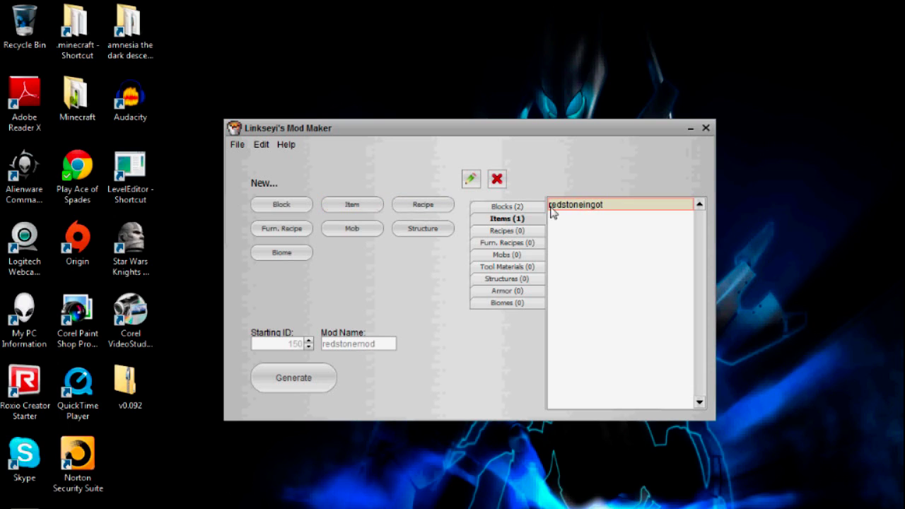
pyautogui.click(472, 181)
pyautogui.click(472, 181)
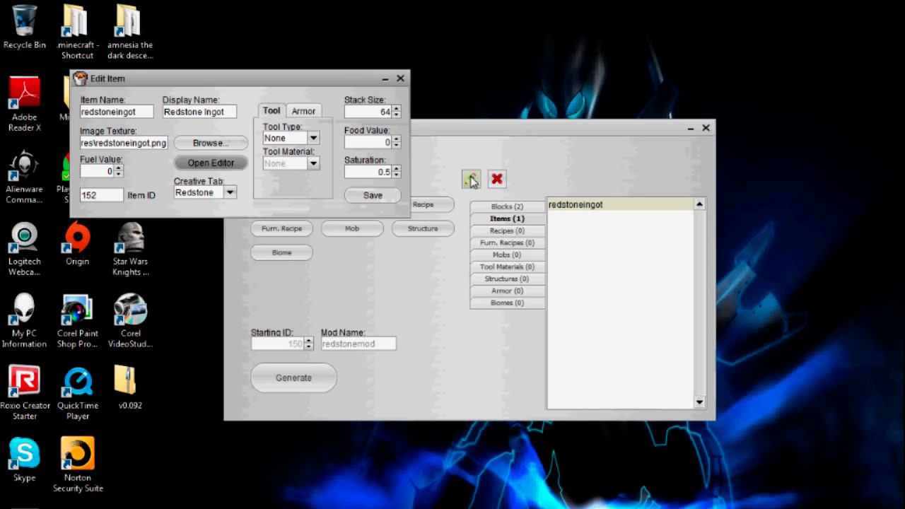
pyautogui.moveTo(124, 84); pyautogui.dragTo(141, 83)
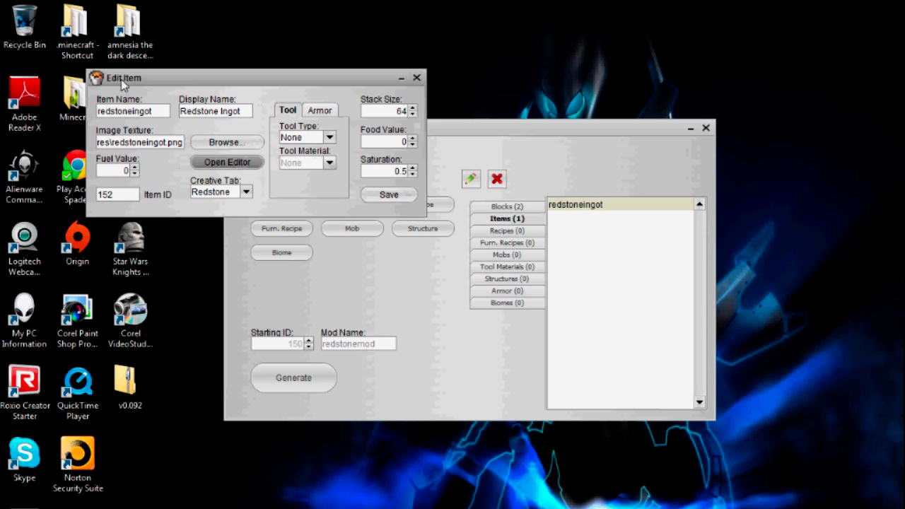
pyautogui.click(416, 77)
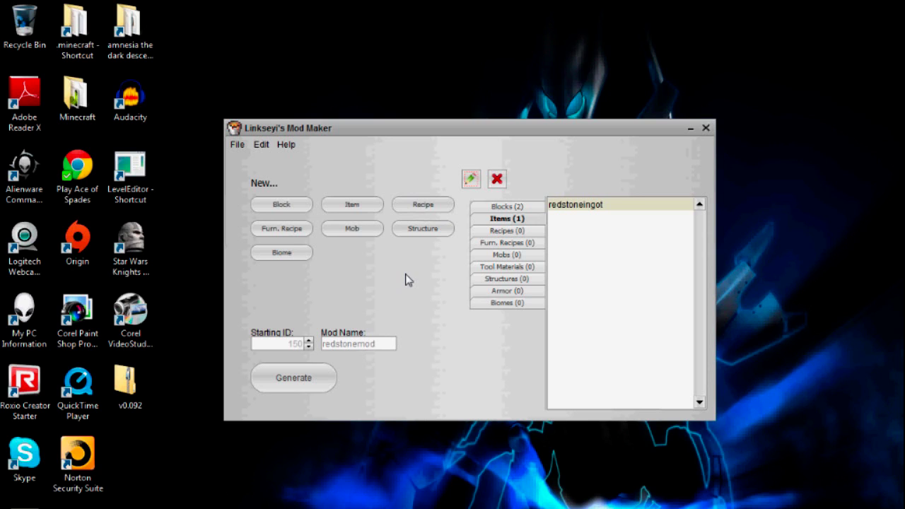
# Start a new plain item named 'redstonecookie' with display name 'Redstone Cookie'.
pyautogui.click(380, 211)
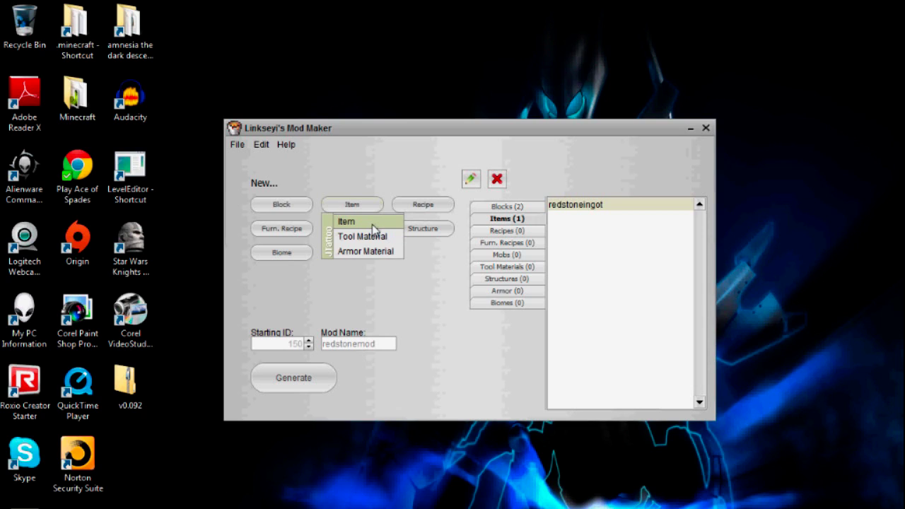
pyautogui.click(374, 222)
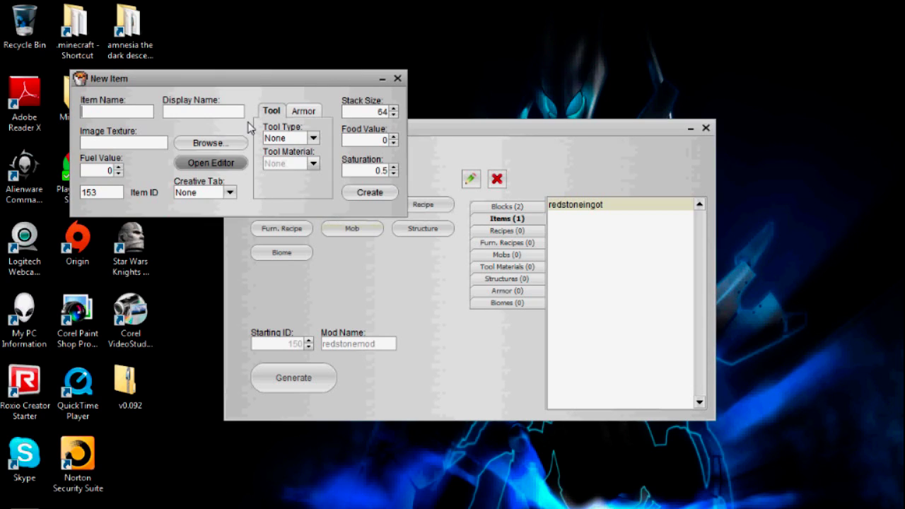
pyautogui.click(106, 111)
pyautogui.write('redstonecookies')
pyautogui.press('BackSpace')
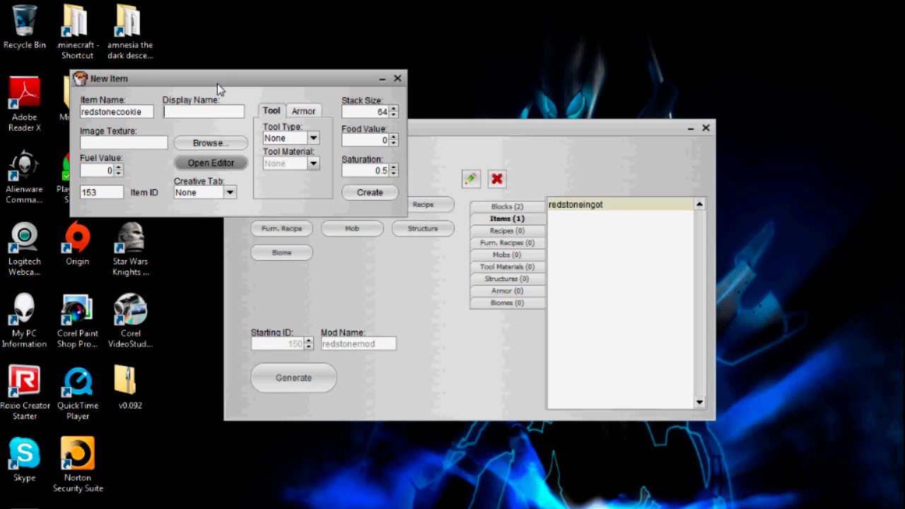
pyautogui.write('Redstone Cookie')
# Attach redstonecookie.png from Desktop\Textures as the cookie's texture.
pyautogui.click(206, 145)
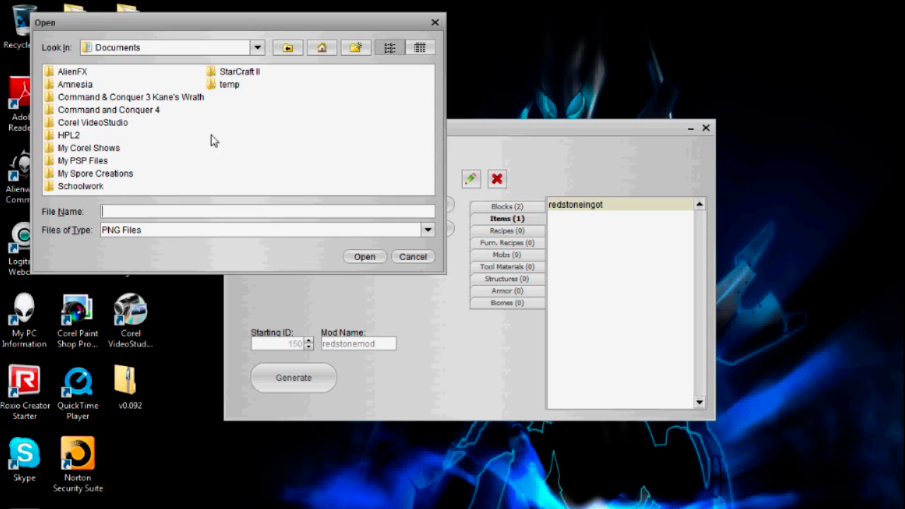
pyautogui.click(323, 49)
pyautogui.doubleClick(68, 187)
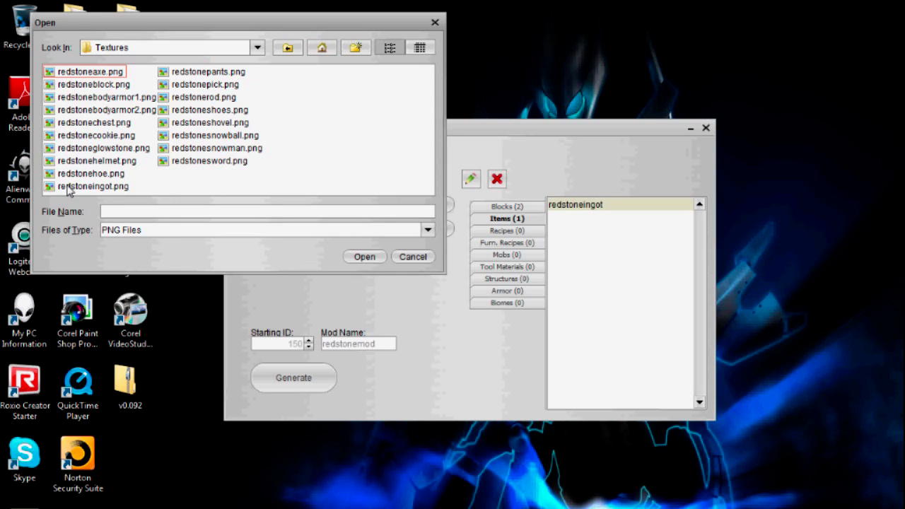
pyautogui.click(92, 135)
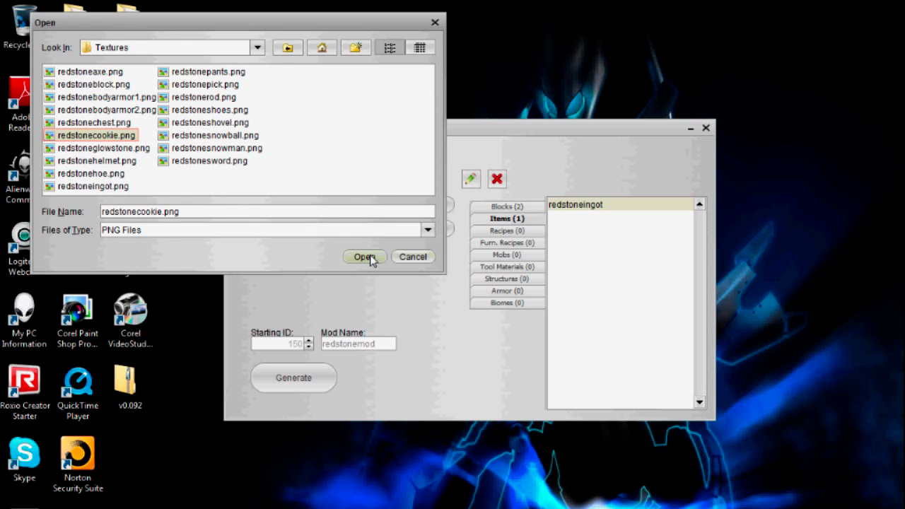
pyautogui.click(365, 257)
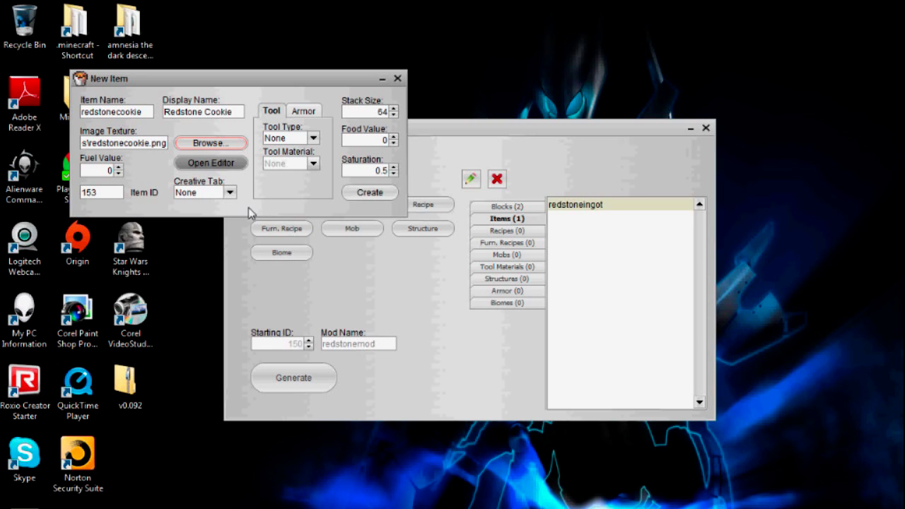
# Assign the cookie to the Redstone creative tab and reset its food value to 0.
pyautogui.click(230, 193)
pyautogui.click(200, 294)
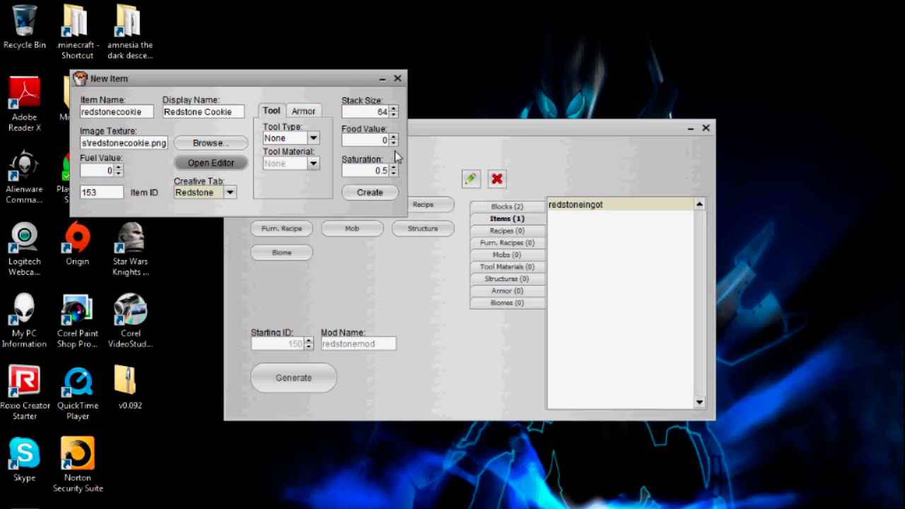
pyautogui.click(380, 139)
pyautogui.press('BackSpace')
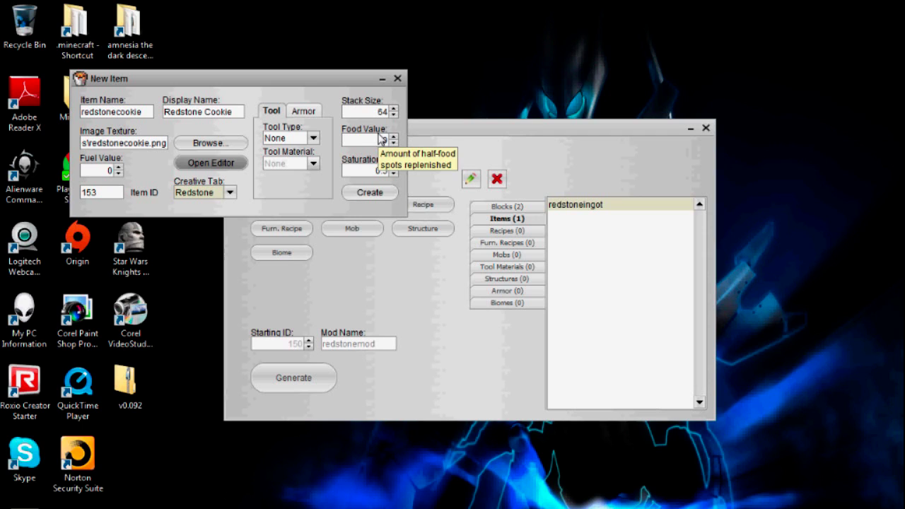
pyautogui.write('0')
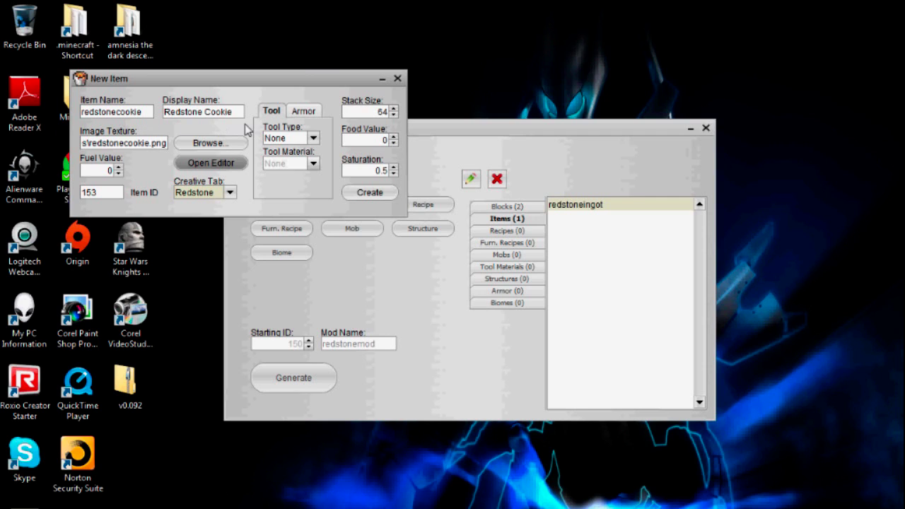
# Set the Redstone Cookie's food value to 4.
pyautogui.click(394, 138)
pyautogui.click(394, 137)
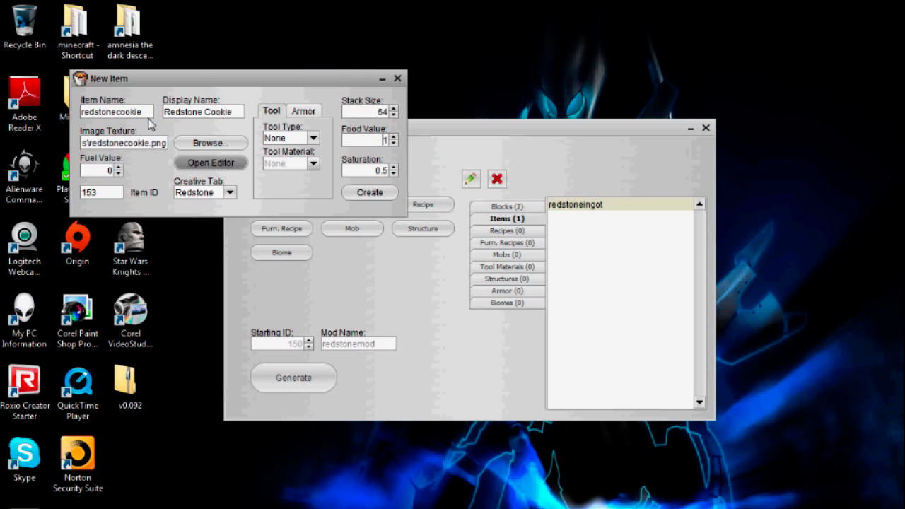
pyautogui.click(393, 137)
pyautogui.click(393, 137)
pyautogui.click(393, 137)
pyautogui.click(394, 142)
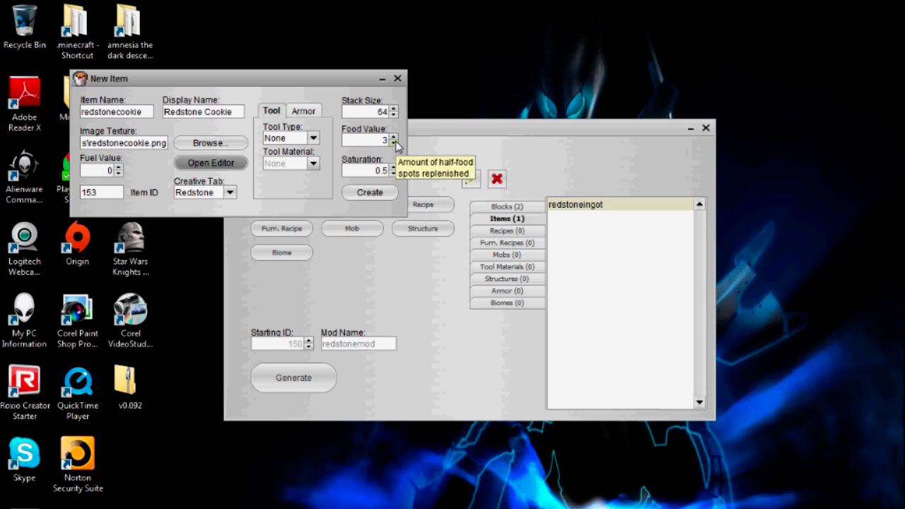
pyautogui.click(394, 137)
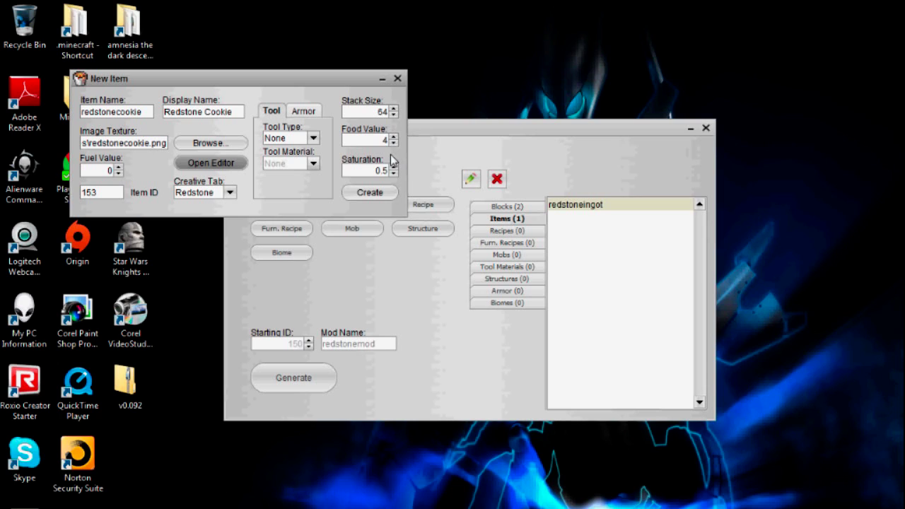
# Set saturation to 2 and create the redstonecookie item.
pyautogui.click(394, 167)
pyautogui.click(394, 167)
pyautogui.click(394, 167)
pyautogui.press('BackSpace')
pyautogui.write('2')
pyautogui.click(369, 194)
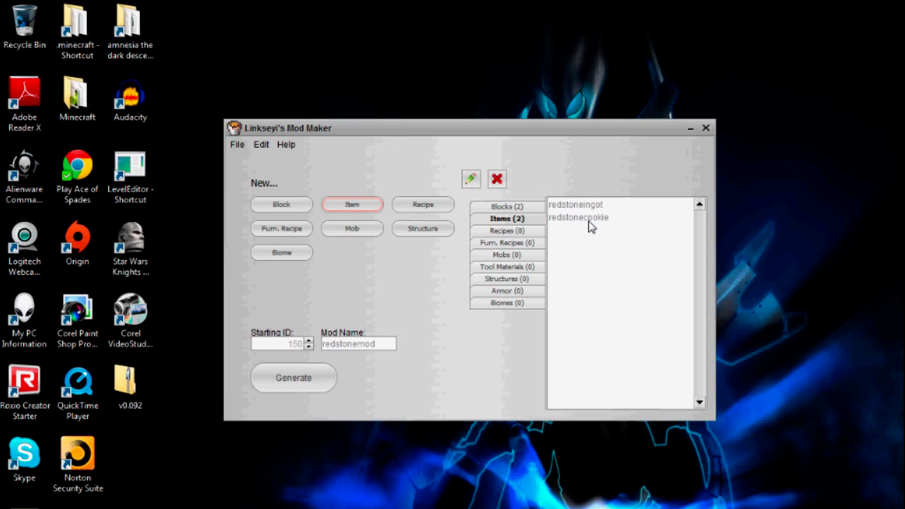
pyautogui.click(354, 205)
# Start a new plain item named 'redstonepickaxe' with display name 'Redstone Pickaxe'.
pyautogui.click(359, 221)
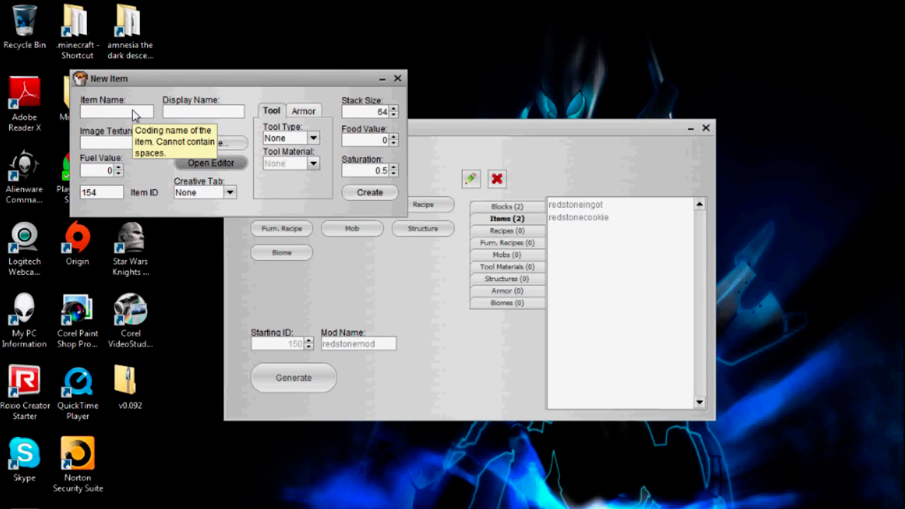
pyautogui.write('redstonepickaxe')
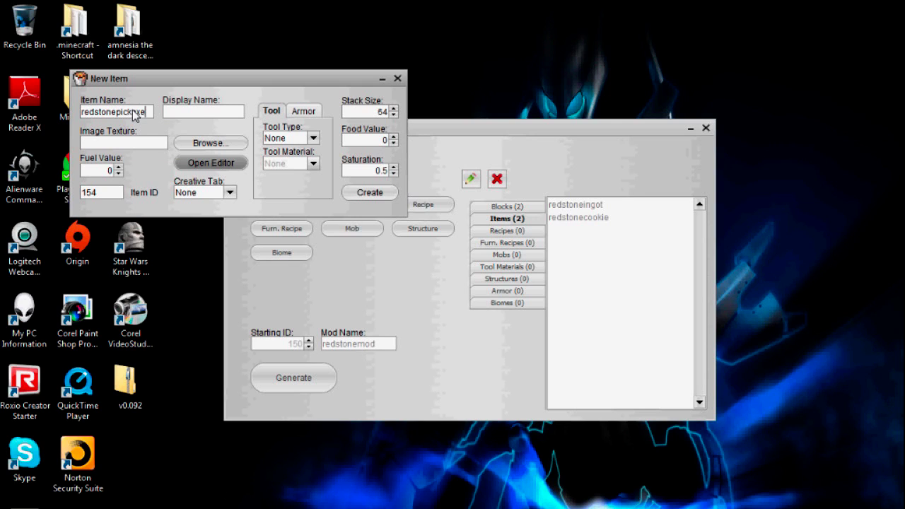
pyautogui.click(226, 116)
pyautogui.write('Redstone Pickaxe')
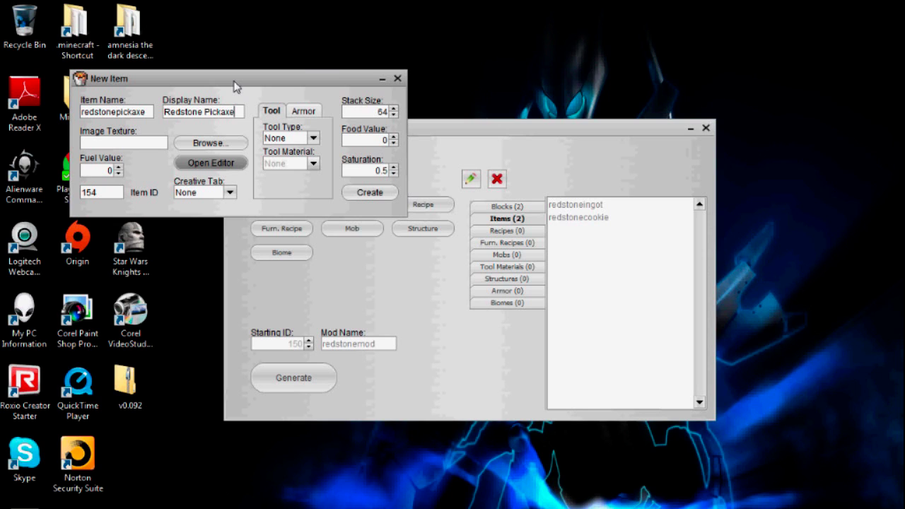
# Attach redstonepick.png from Desktop\Textures as the pickaxe's texture.
pyautogui.click(211, 142)
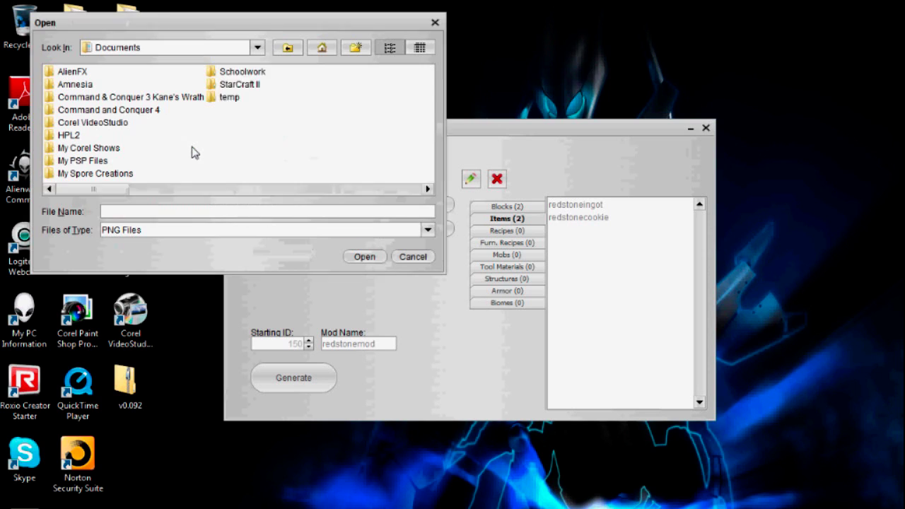
pyautogui.click(319, 48)
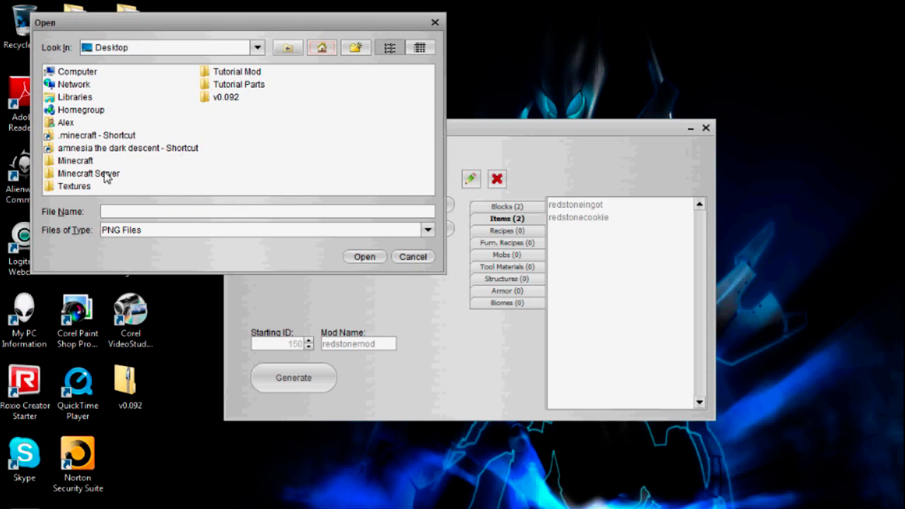
pyautogui.doubleClick(74, 186)
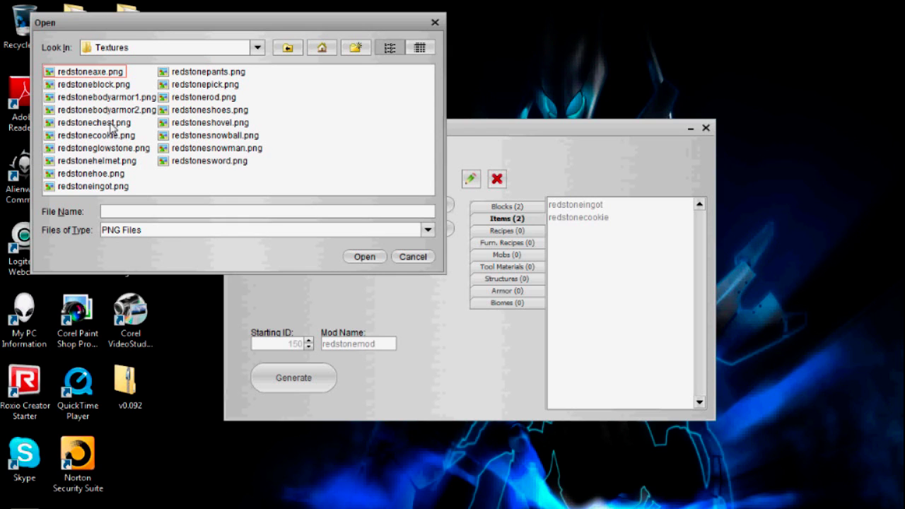
pyautogui.click(198, 84)
pyautogui.click(354, 256)
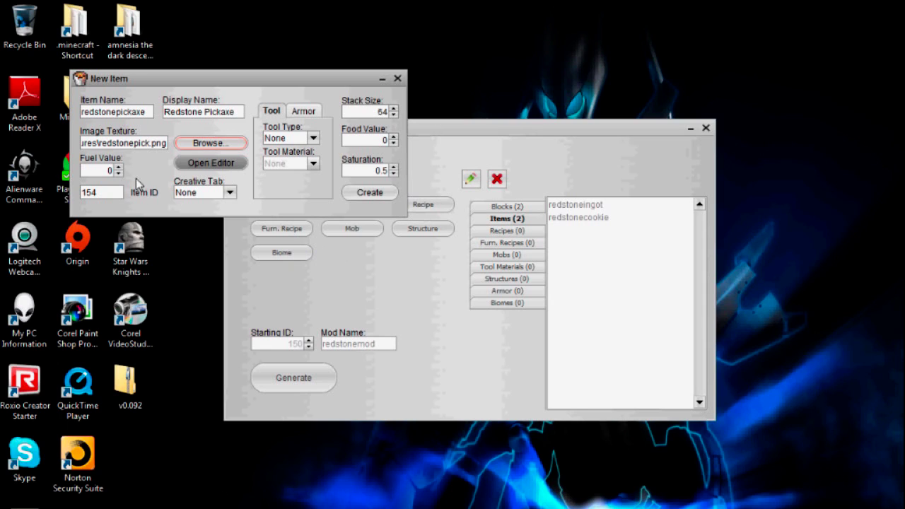
# Give the pickaxe Redstone creative tab, Pickaxe tool type and Diamond material, then create it.
pyautogui.click(220, 197)
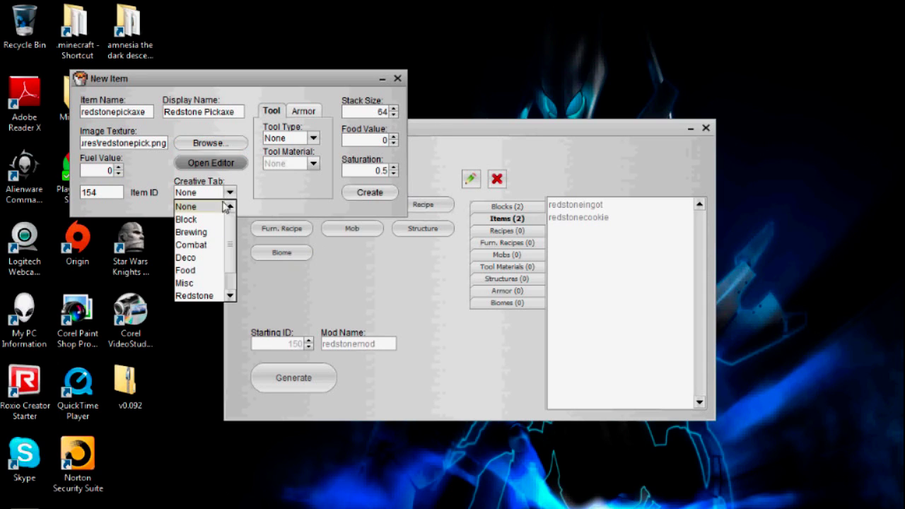
pyautogui.click(202, 297)
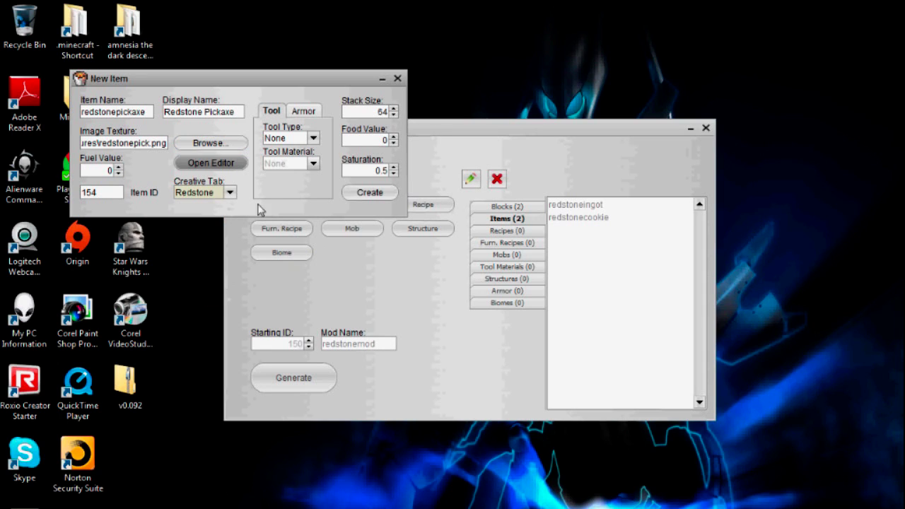
pyautogui.click(313, 138)
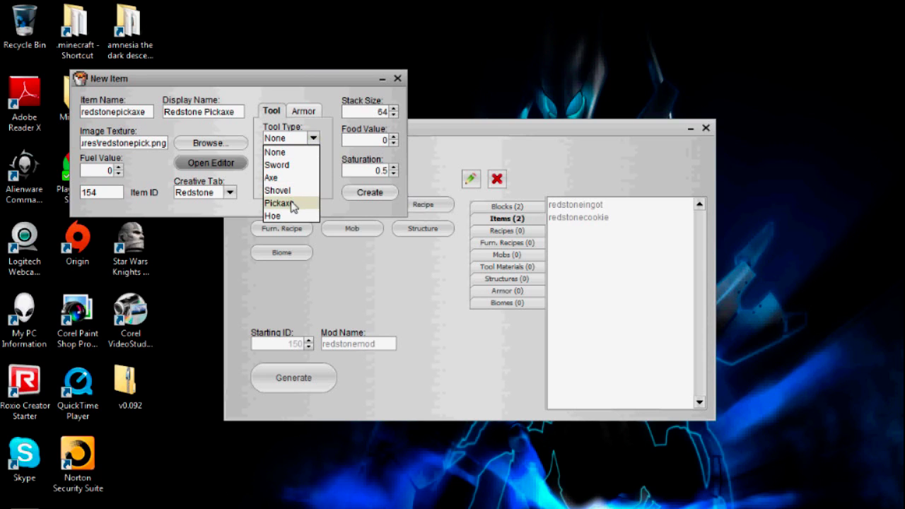
pyautogui.click(296, 203)
pyautogui.click(311, 166)
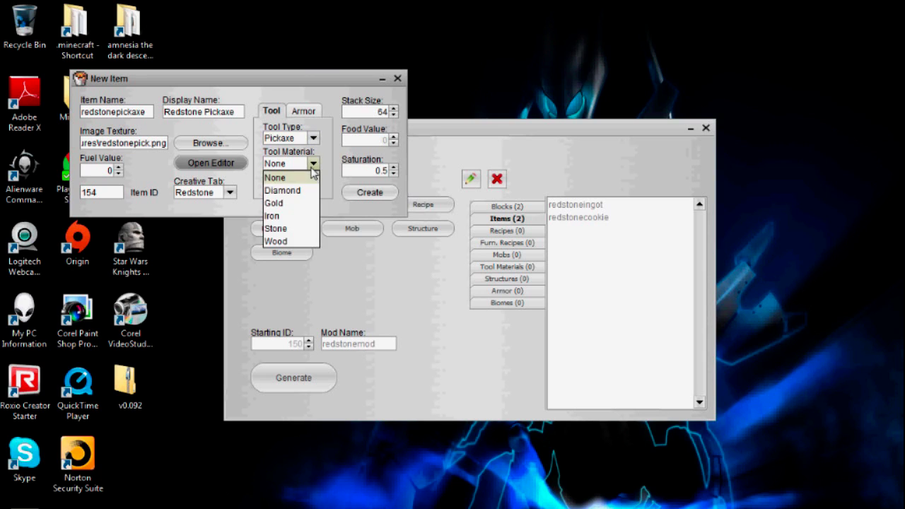
pyautogui.click(300, 190)
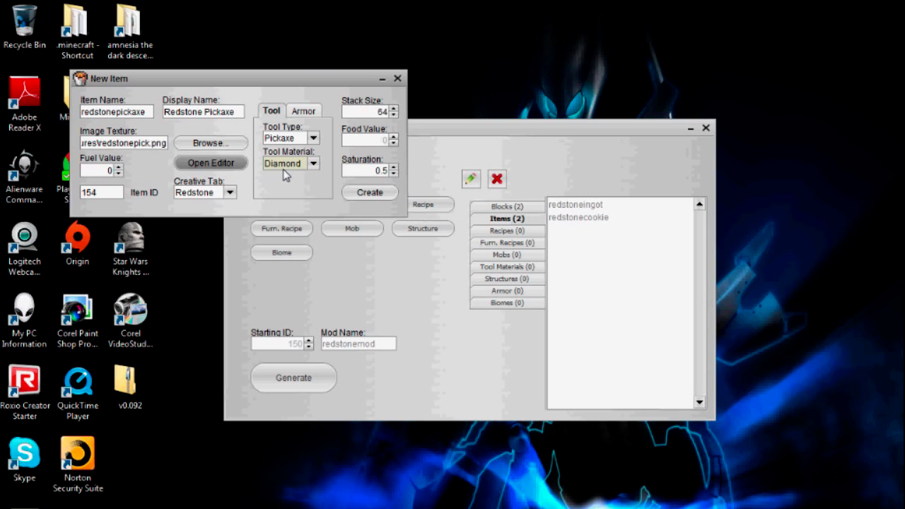
pyautogui.click(368, 193)
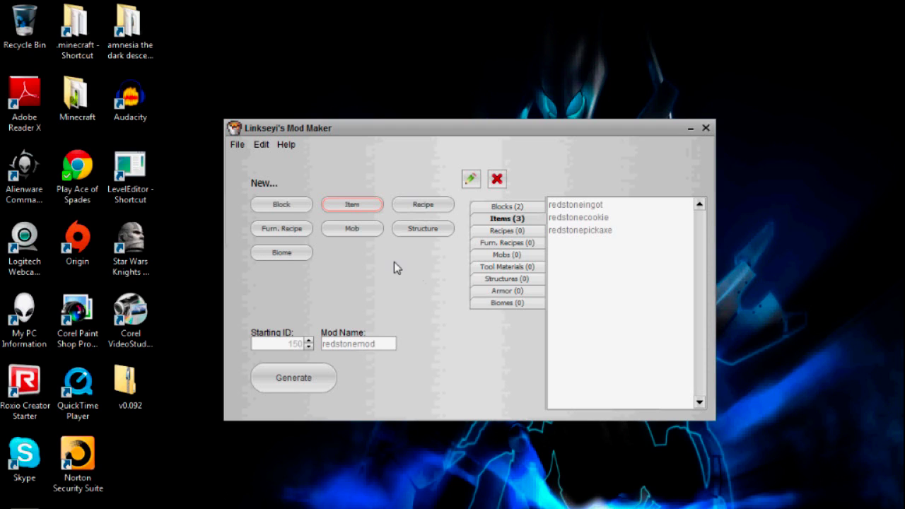
pyautogui.click(369, 209)
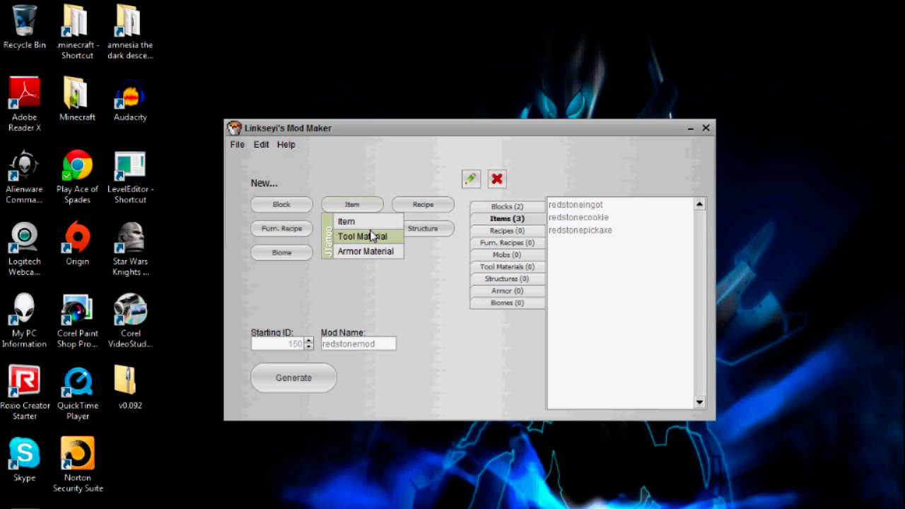
# Create a new tool material named redstonematerial and raise its harvest level one step.
pyautogui.click(375, 238)
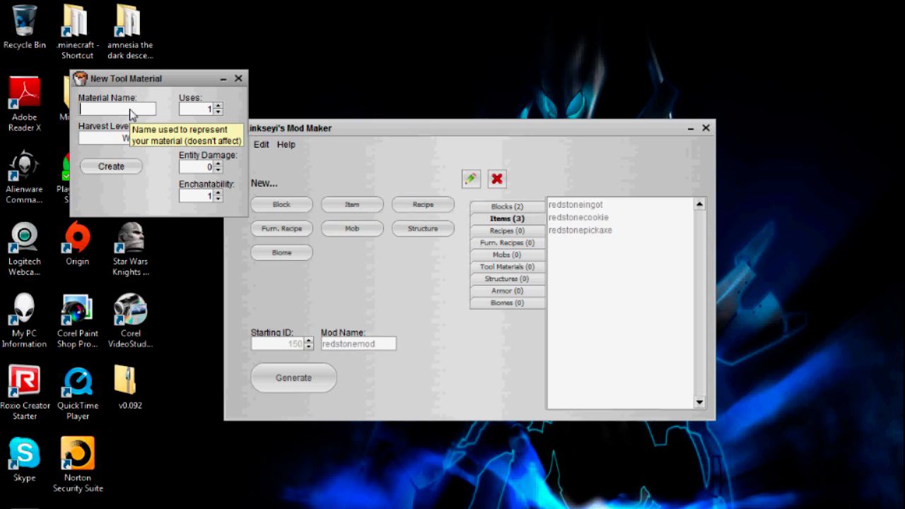
pyautogui.write('redstonematerial')
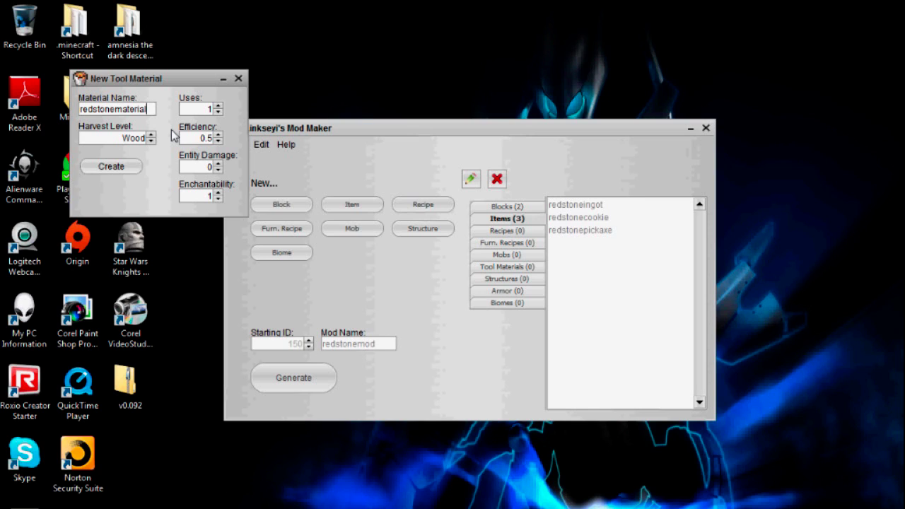
pyautogui.click(151, 134)
# Raise redstonematerial's harvest level through Iron to Diamond and set its uses to 150.
pyautogui.click(150, 134)
pyautogui.click(150, 135)
pyautogui.moveTo(223, 111)
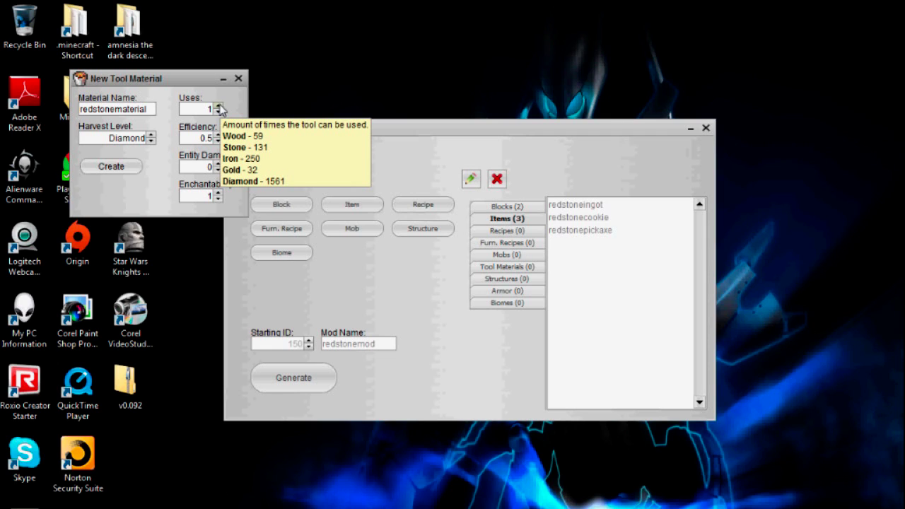
pyautogui.write('50')
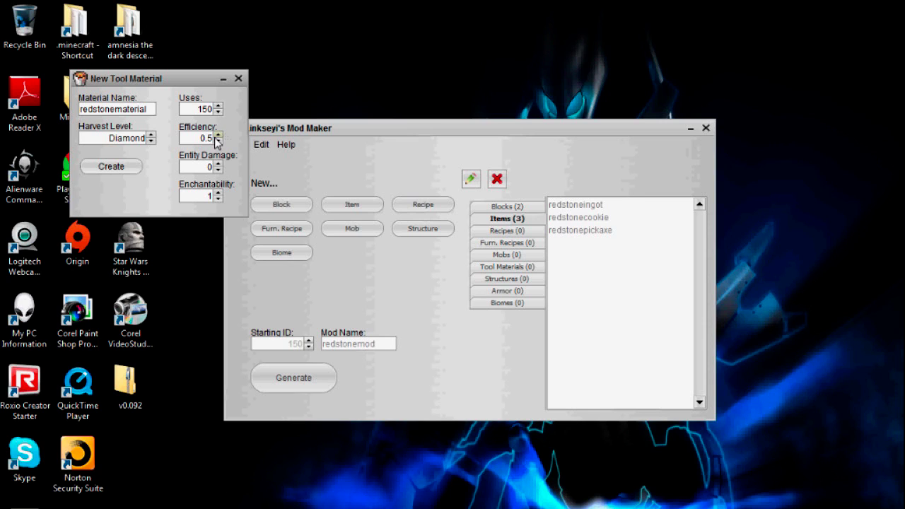
pyautogui.moveTo(220, 139)
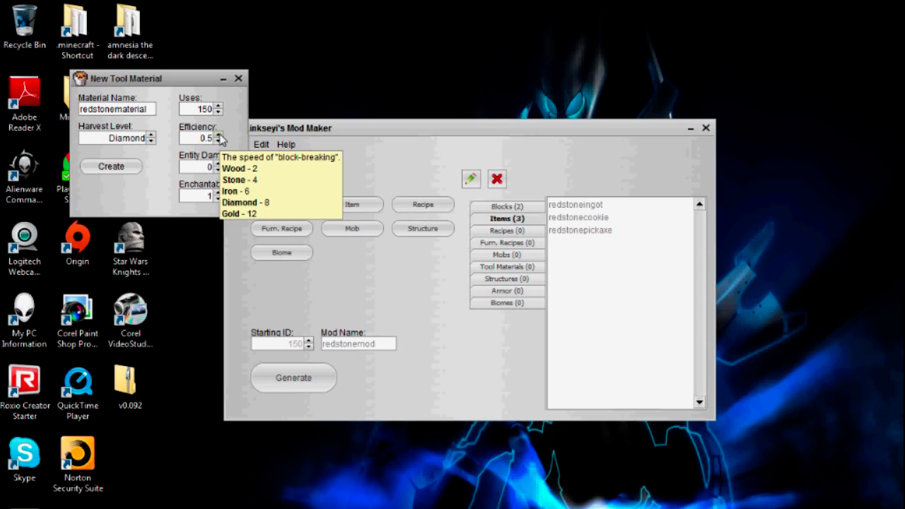
pyautogui.click(215, 138)
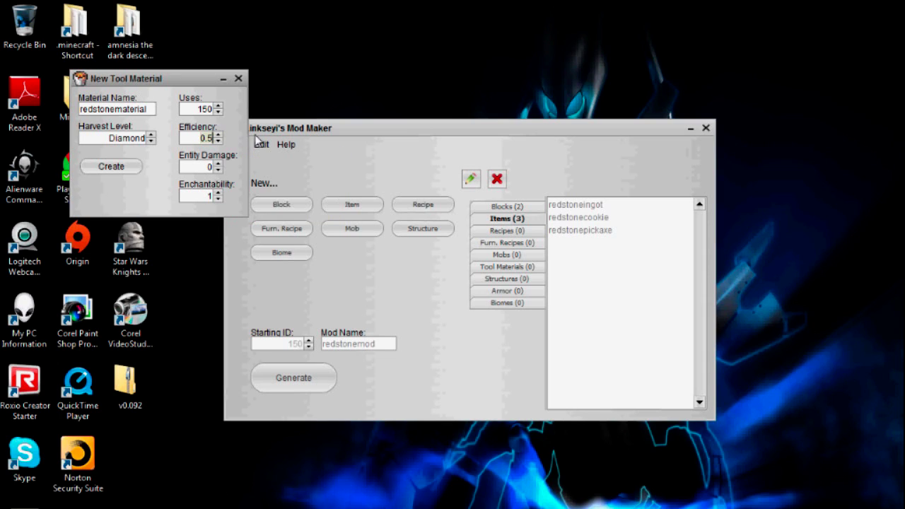
# Set redstonematerial's efficiency to 5 and entity damage to 1.
pyautogui.write('5')
pyautogui.moveTo(220, 167)
pyautogui.click(218, 164)
# Change enchantability to 8 and create the redstonematerial tool material.
pyautogui.moveTo(218, 198)
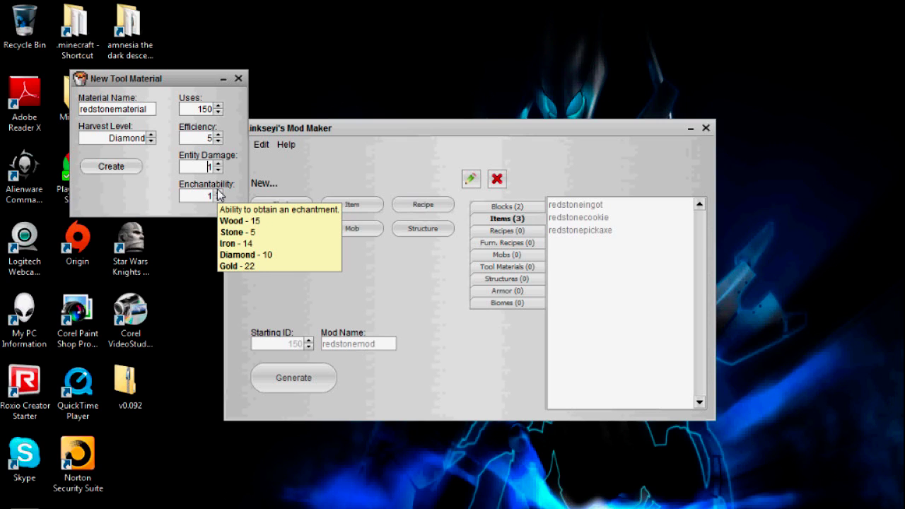
pyautogui.press('Tab')
pyautogui.press('BackSpace')
pyautogui.write('8')
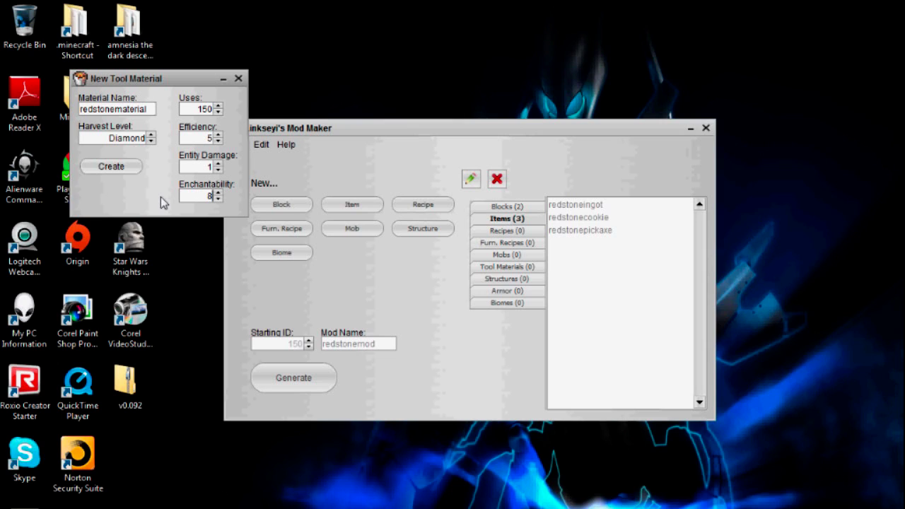
pyautogui.click(118, 169)
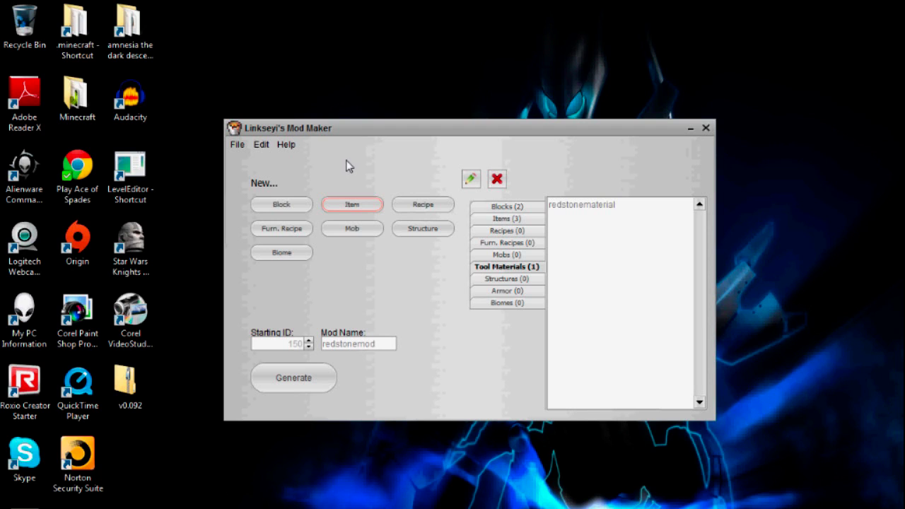
# Edit the redstonepickaxe item, choose redstonematerial as its tool material, and save.
pyautogui.click(581, 207)
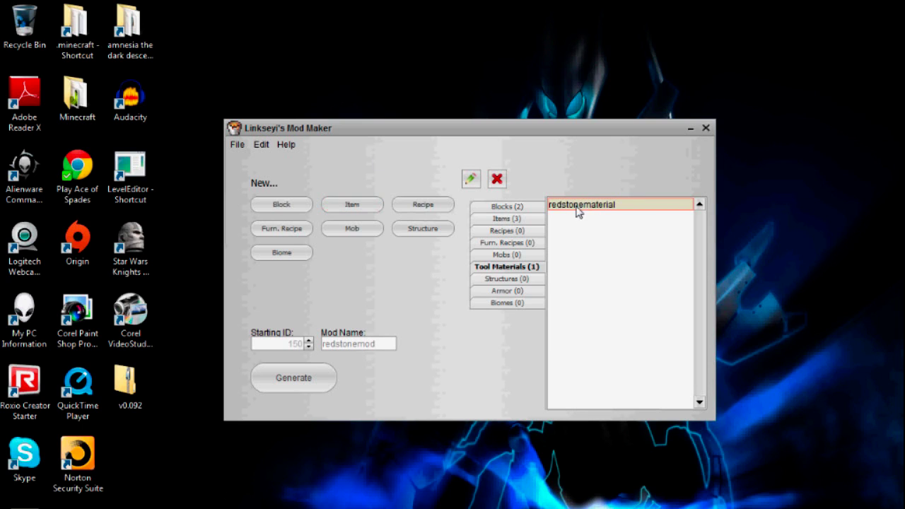
pyautogui.click(493, 221)
pyautogui.click(568, 230)
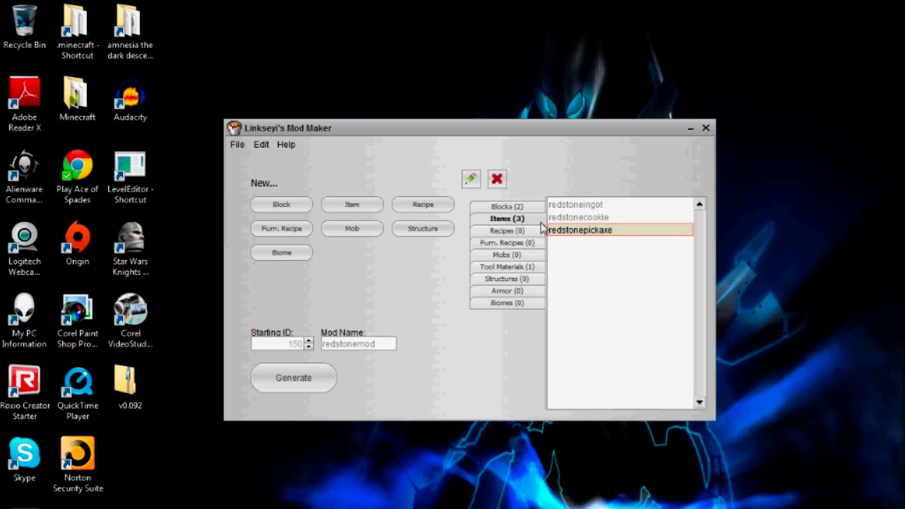
pyautogui.click(471, 180)
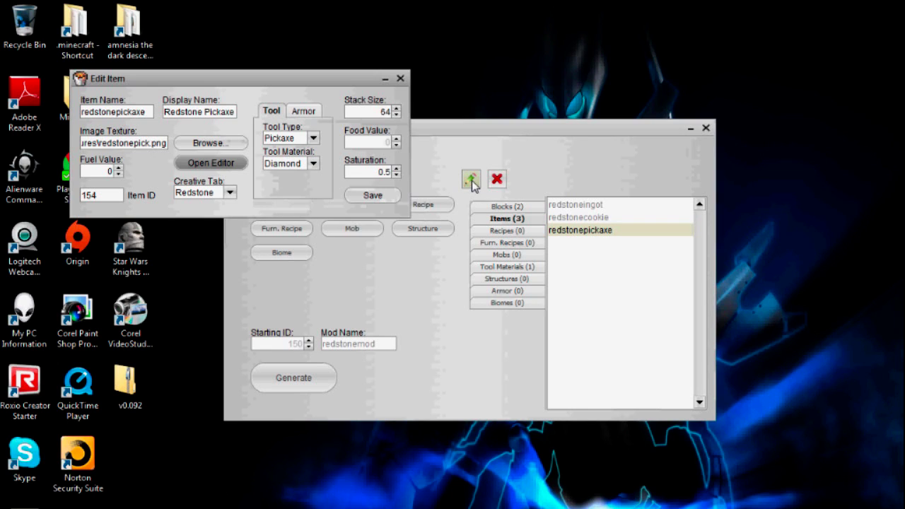
pyautogui.click(314, 164)
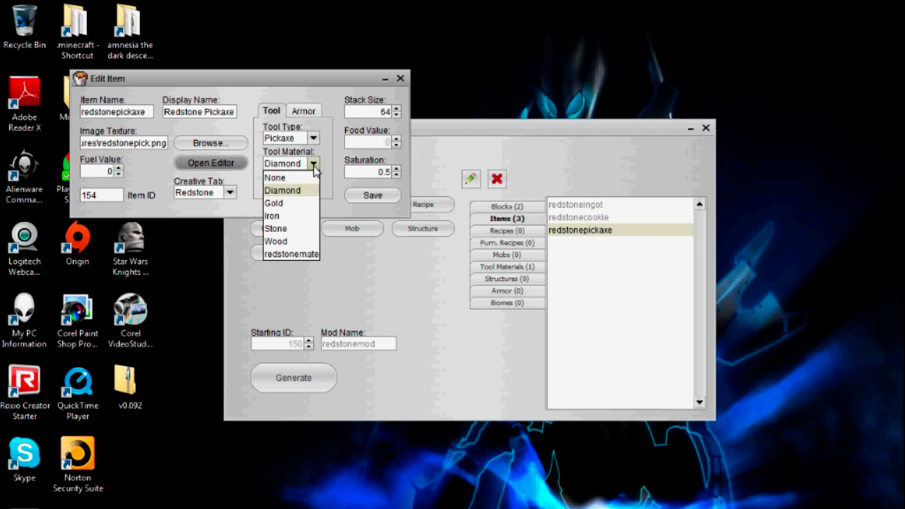
pyautogui.click(295, 256)
pyautogui.click(363, 197)
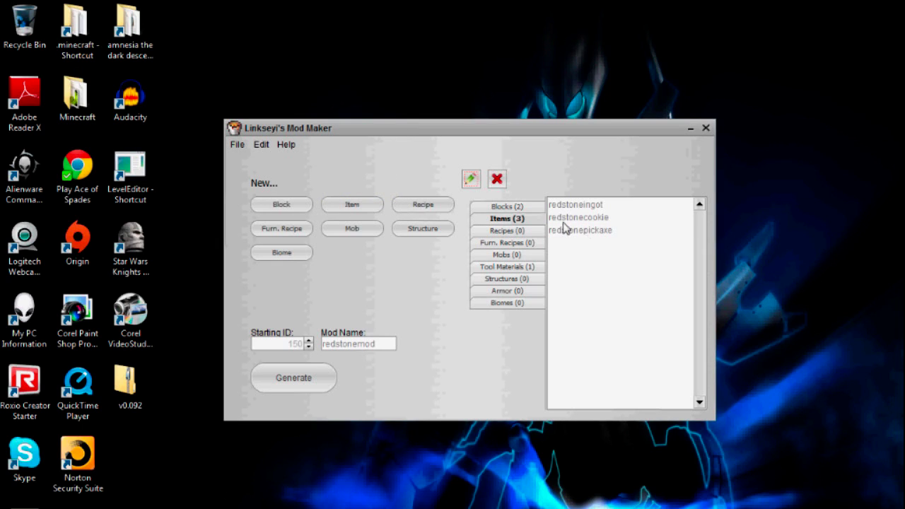